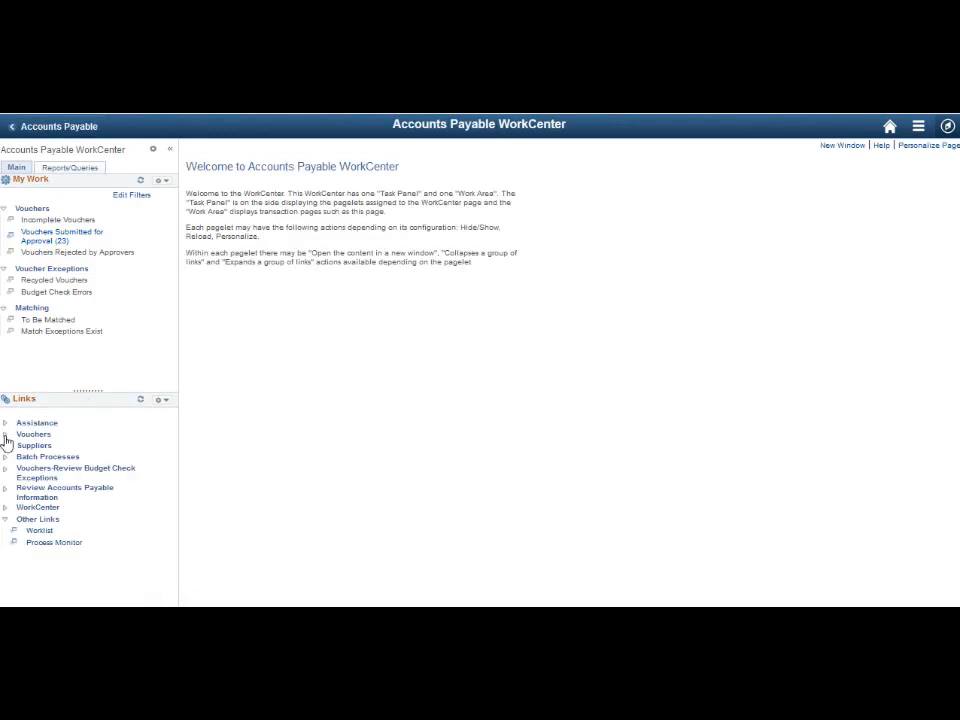
Open Voucher Entry to add a new regular voucher and set its business unit to 01110
left_click(5, 436)
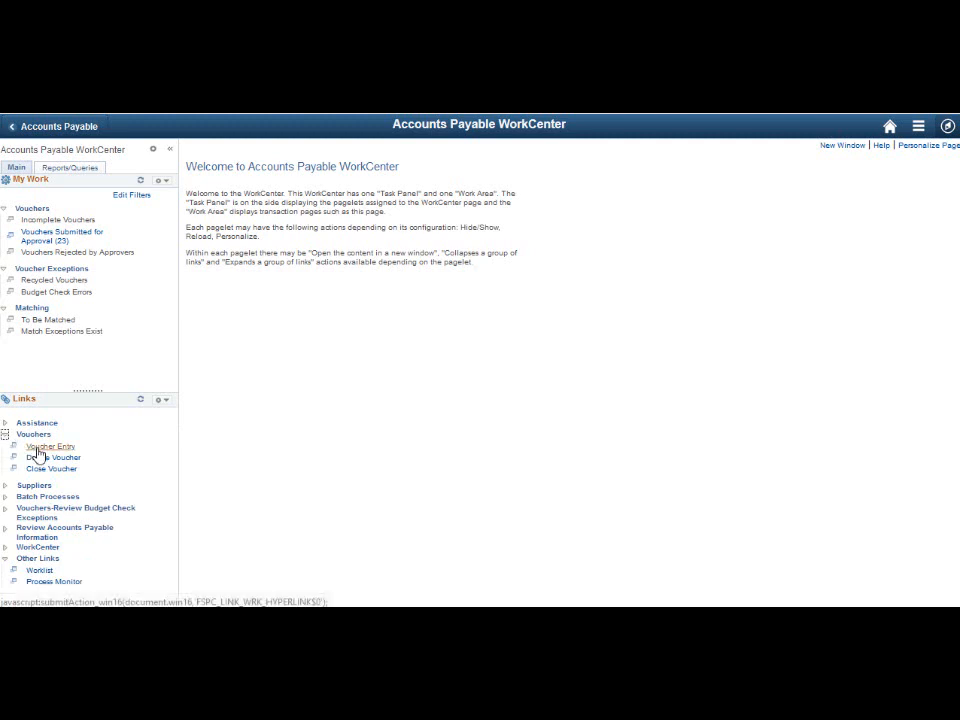
left_click(36, 449)
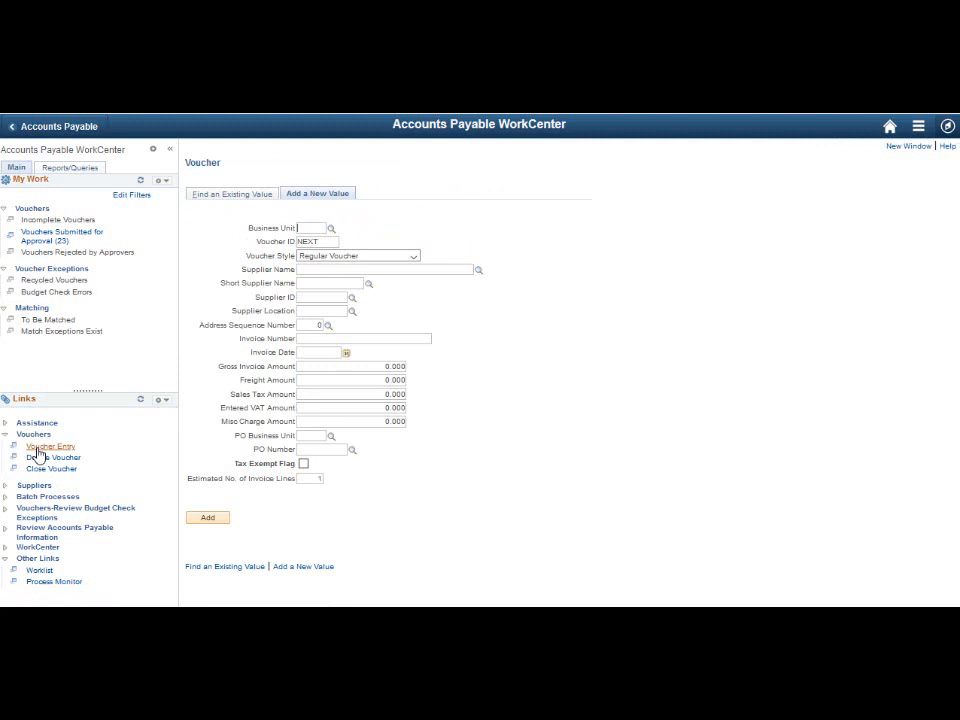
left_click(268, 196)
left_click(321, 210)
type("10")
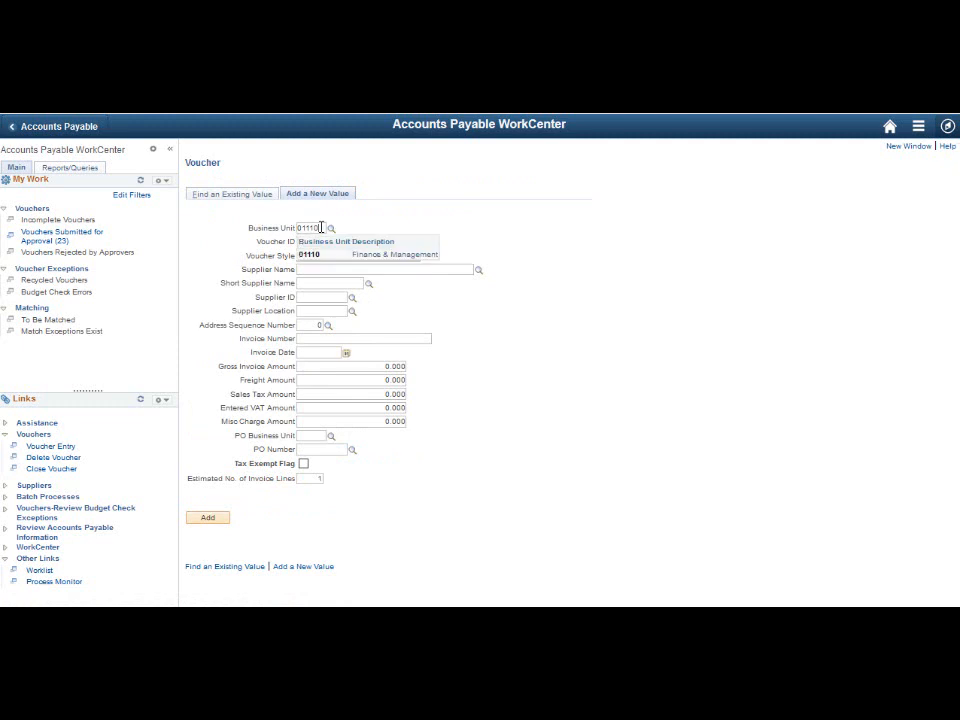
Enter the supplier ID of W.B. Mason Co., Inc. for the new voucher
left_click(334, 282)
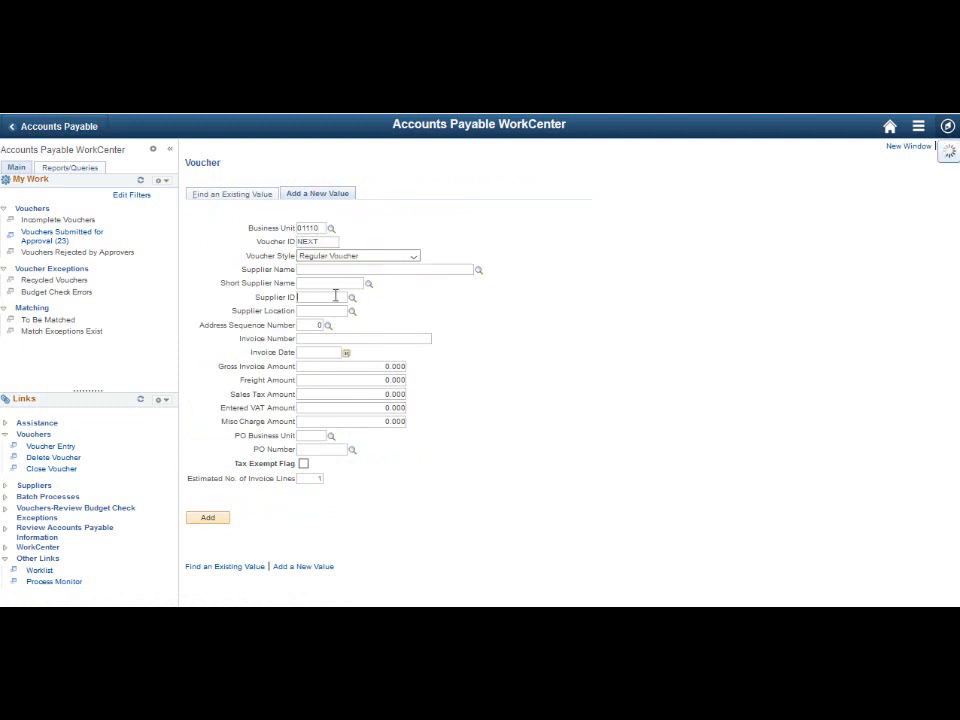
left_click(335, 296)
type("00")
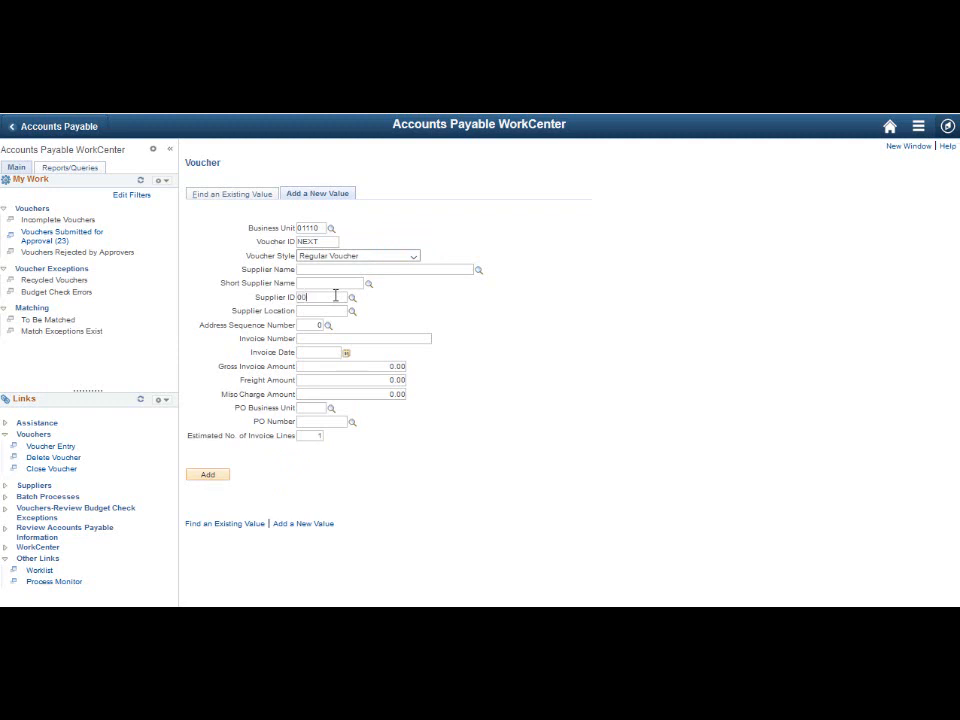
type("00283240")
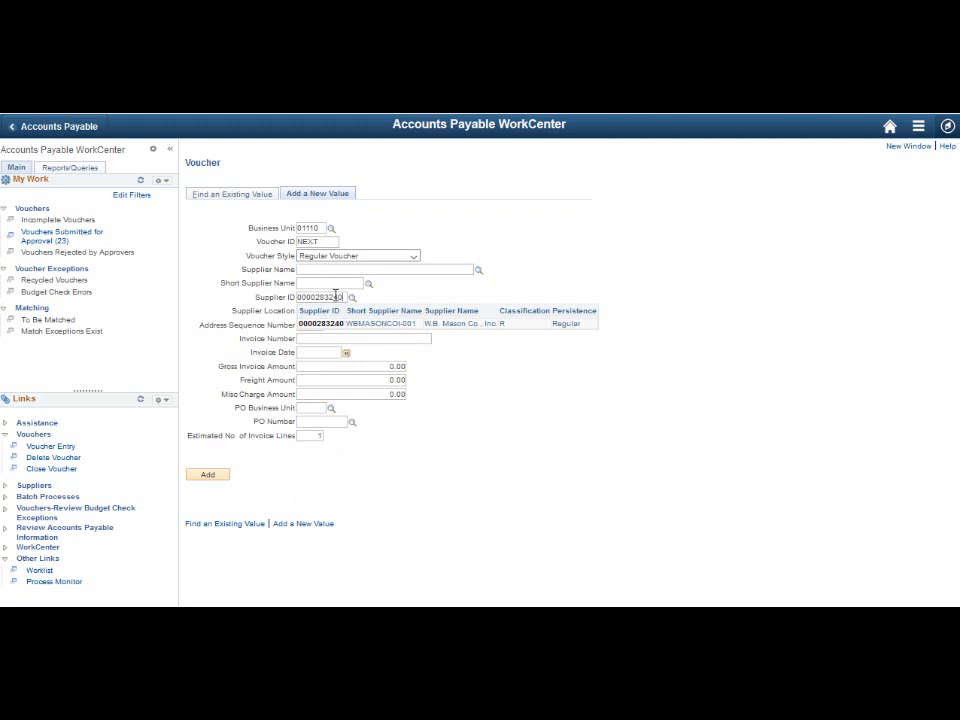
key("Tab")
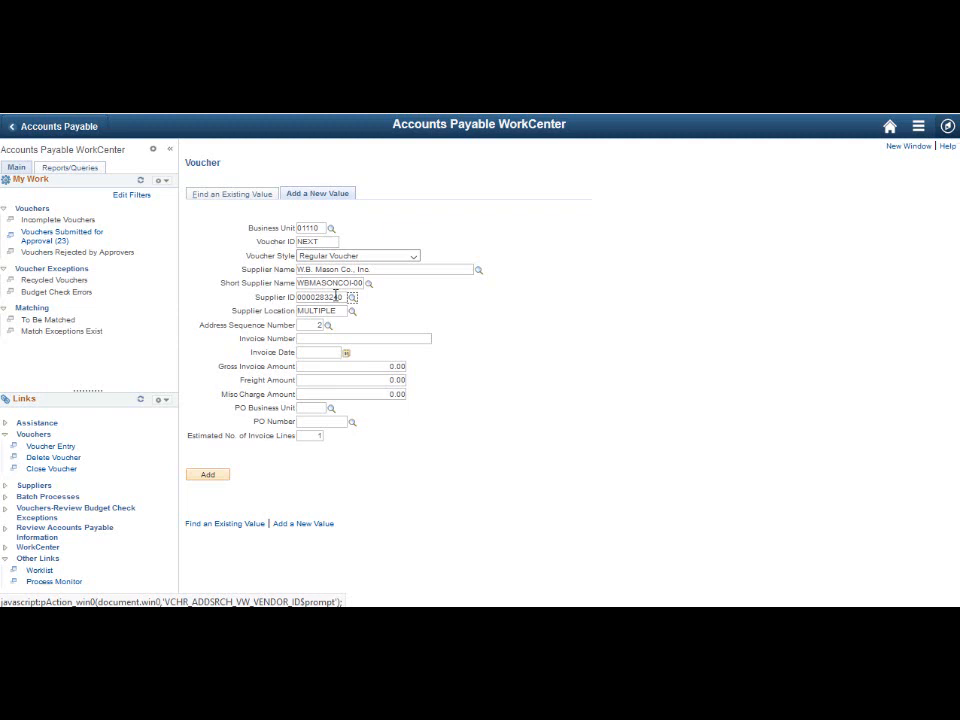
Set the invoice number to Train123a and the invoice date to 05/03/2021, and add the voucher
left_click(366, 341)
type("T")
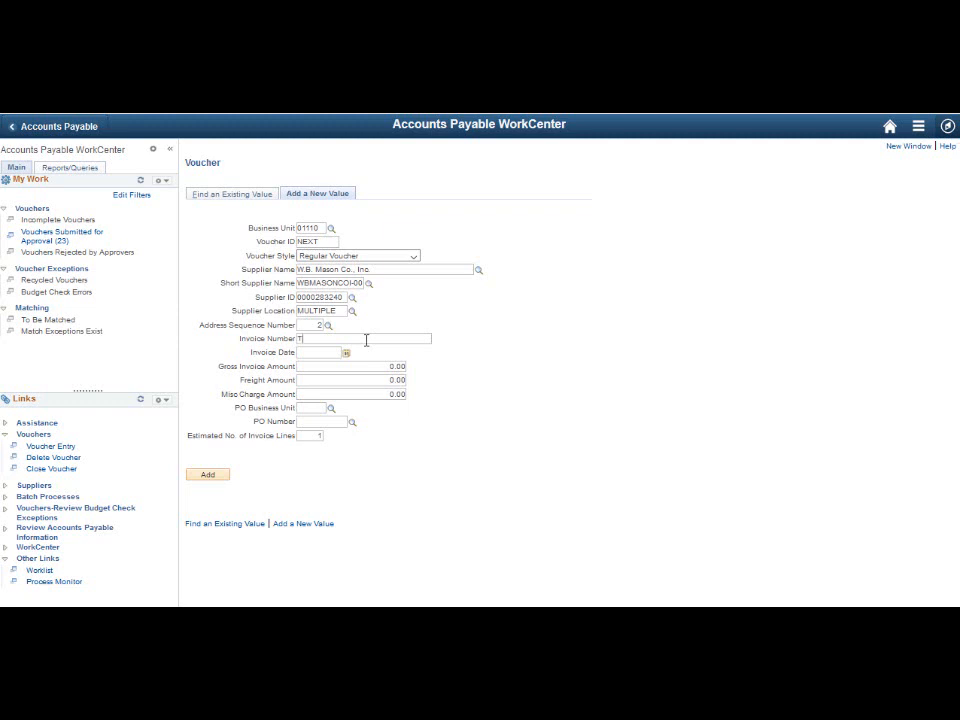
type("rain123a")
left_click(348, 359)
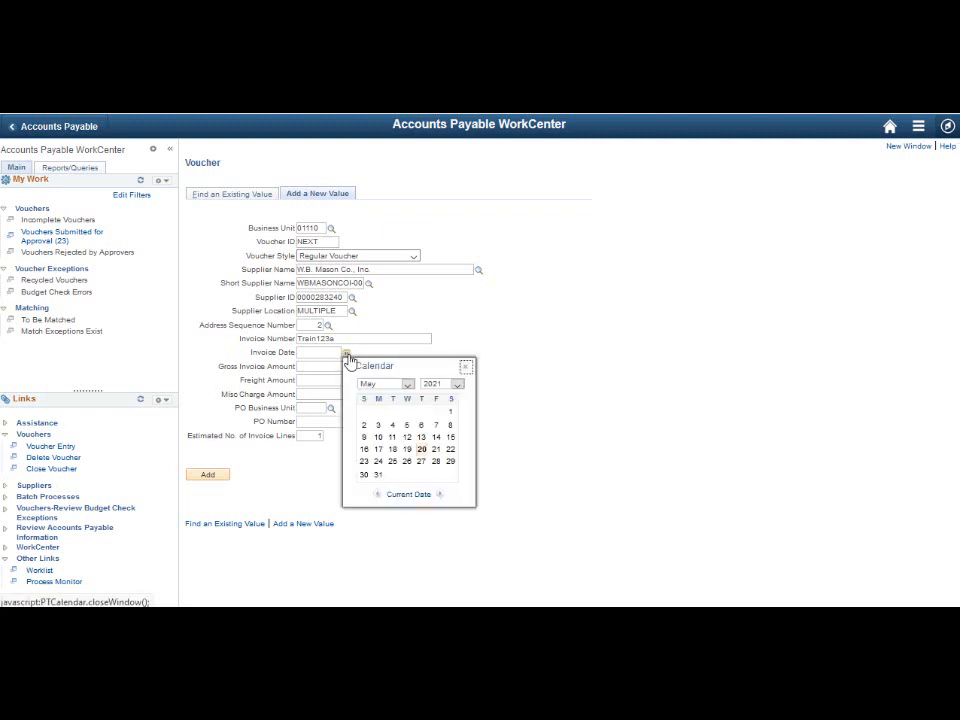
left_click(378, 425)
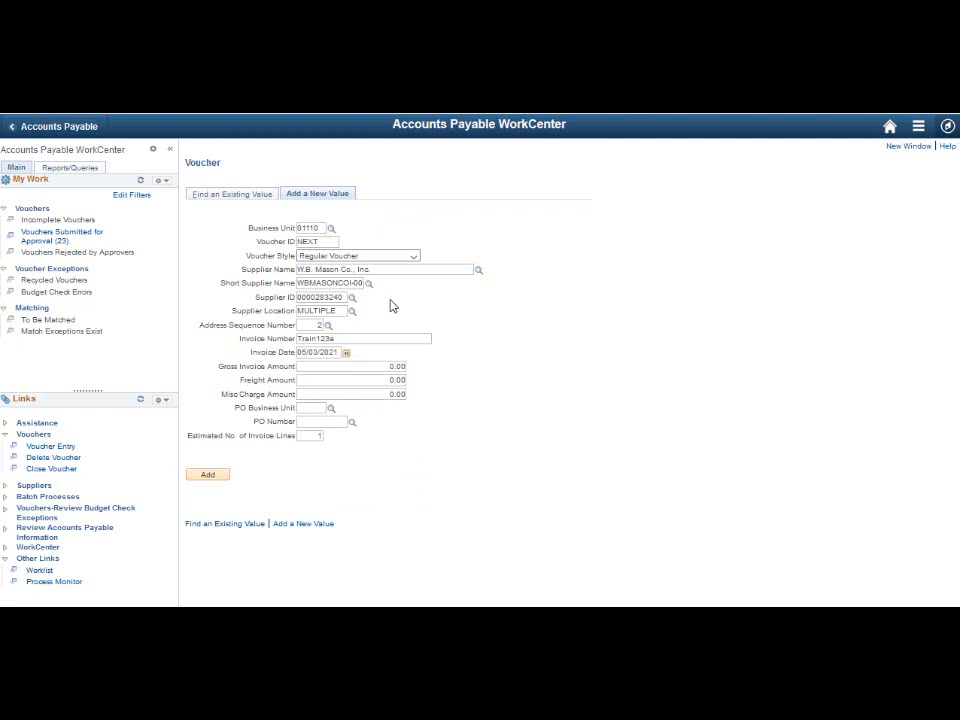
left_click(219, 478)
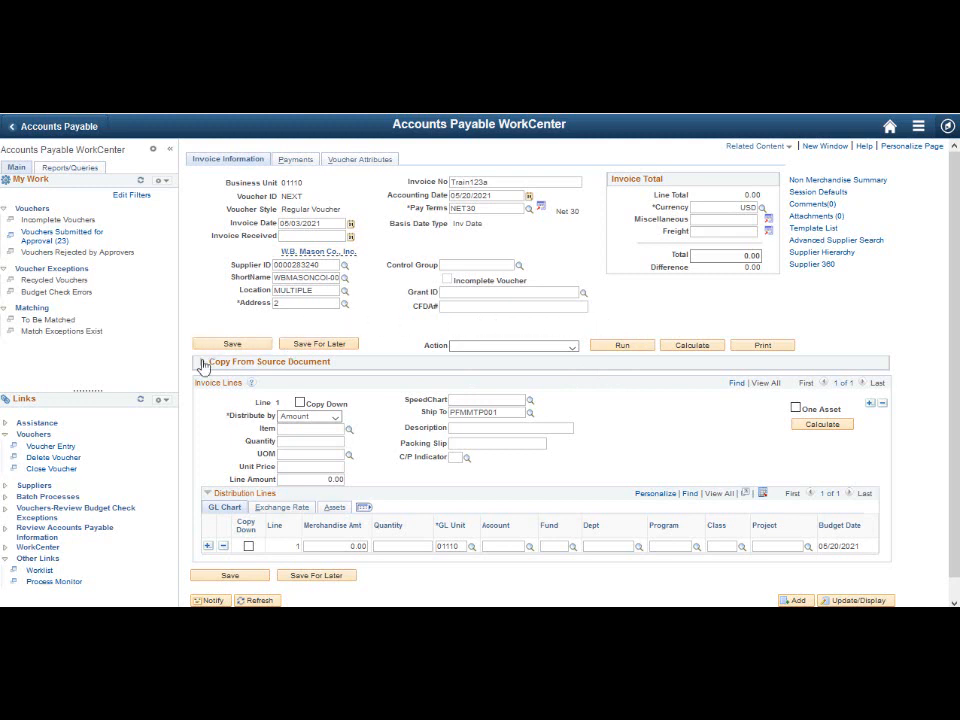
Copy the purchase order into the voucher from the source document, using PO unit 01110 and the supplier's PO number
left_click(202, 362)
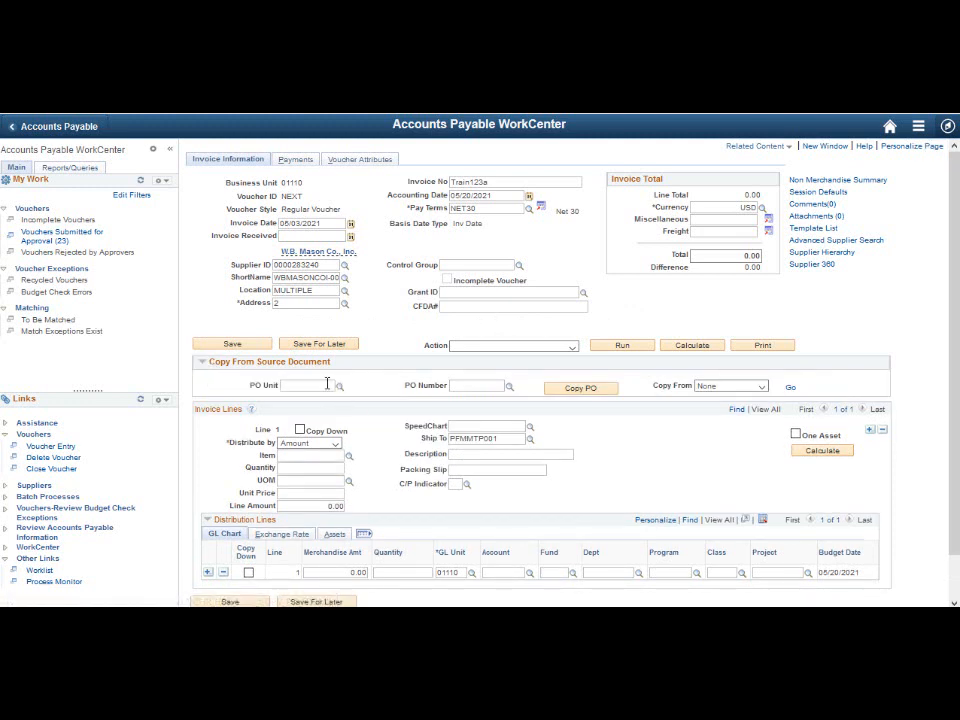
left_click(327, 385)
type("0111")
type("0")
type("102")
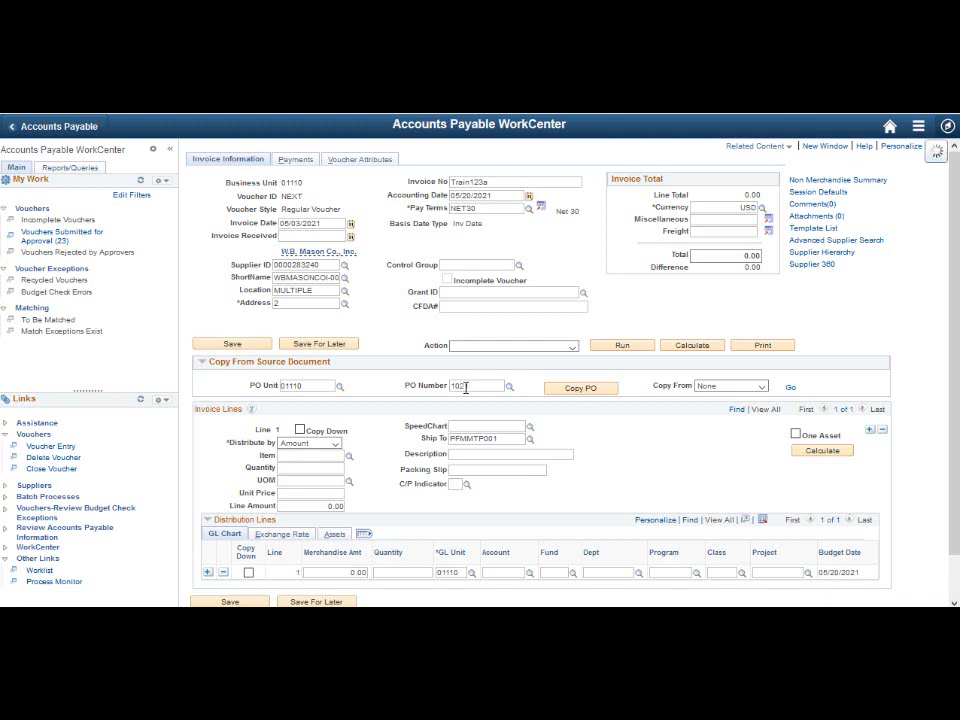
type("1")
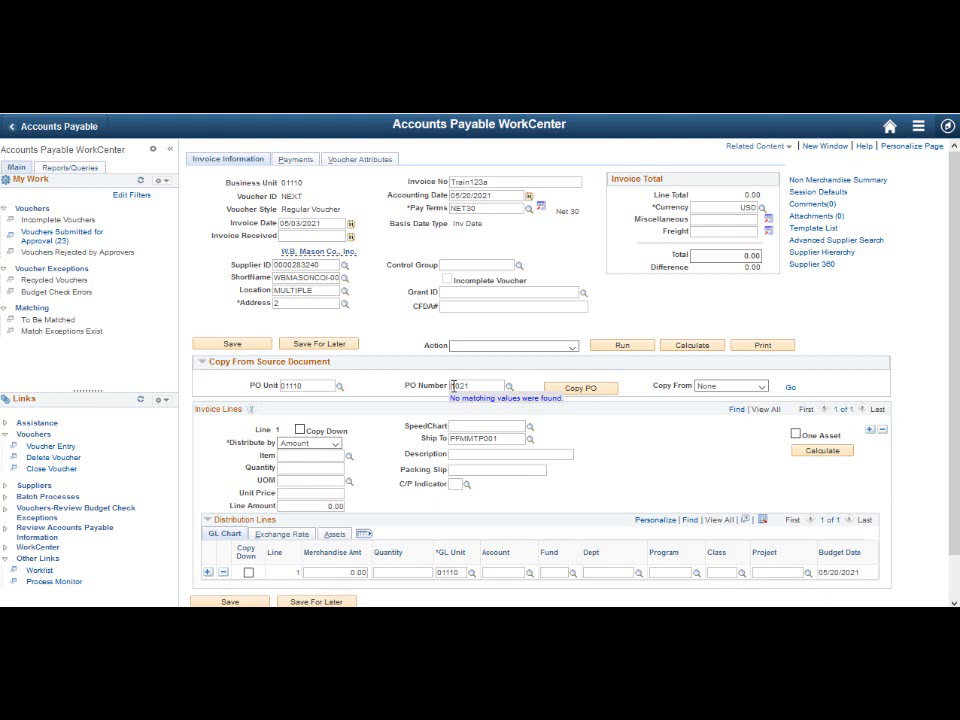
type("000000")
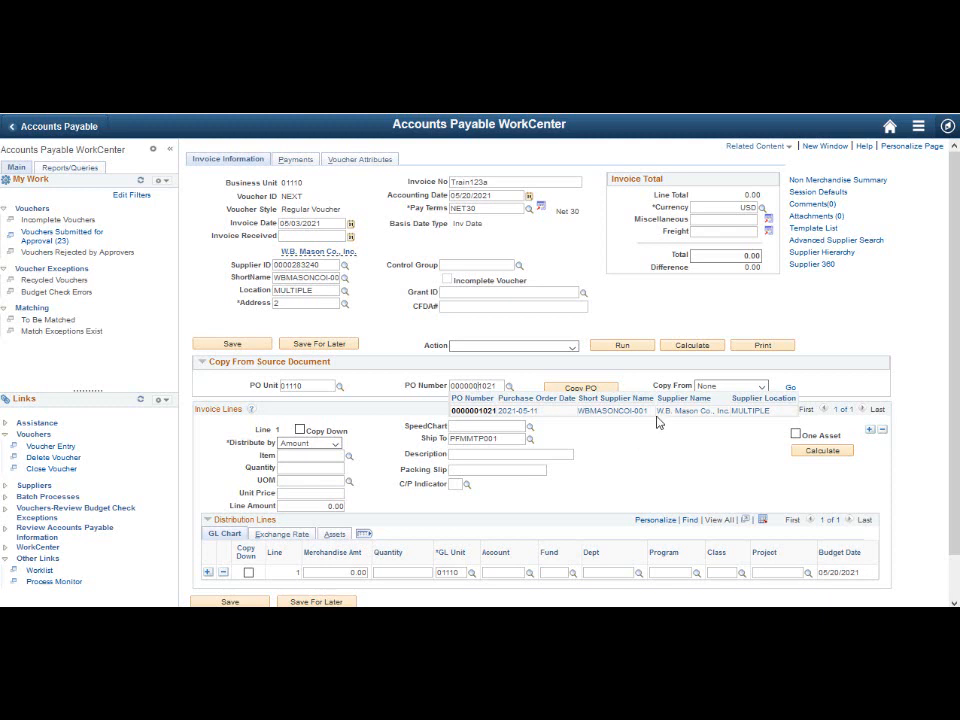
left_click(600, 391)
left_click(601, 391)
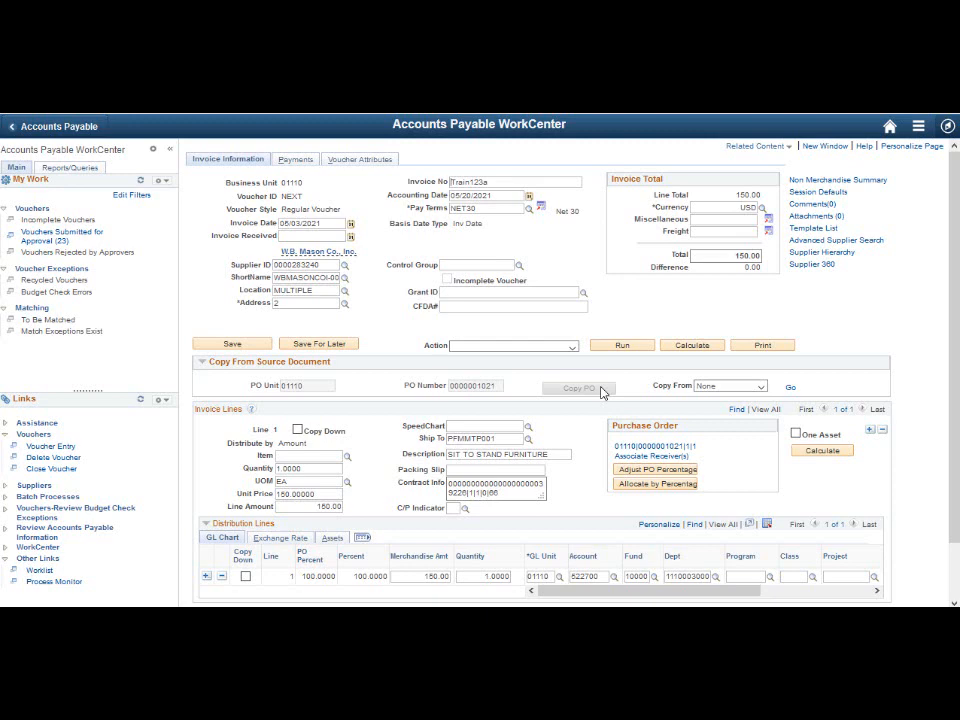
Set the C/P Indicator of invoice line 1 to C, Current Year
scroll(601, 392, "down", 2)
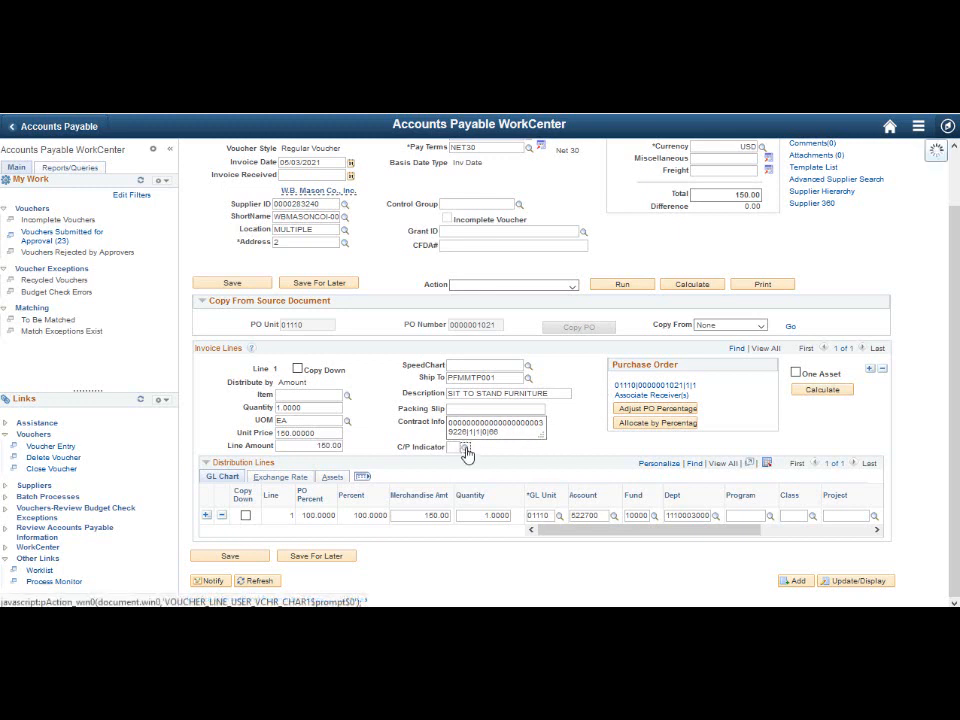
left_click(465, 449)
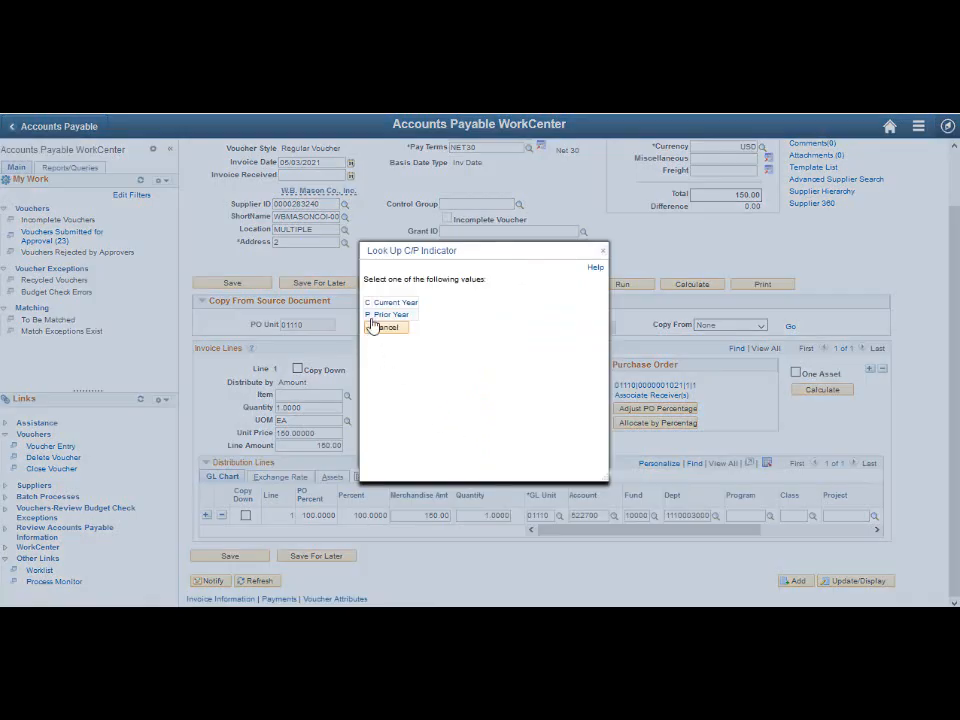
left_click(376, 304)
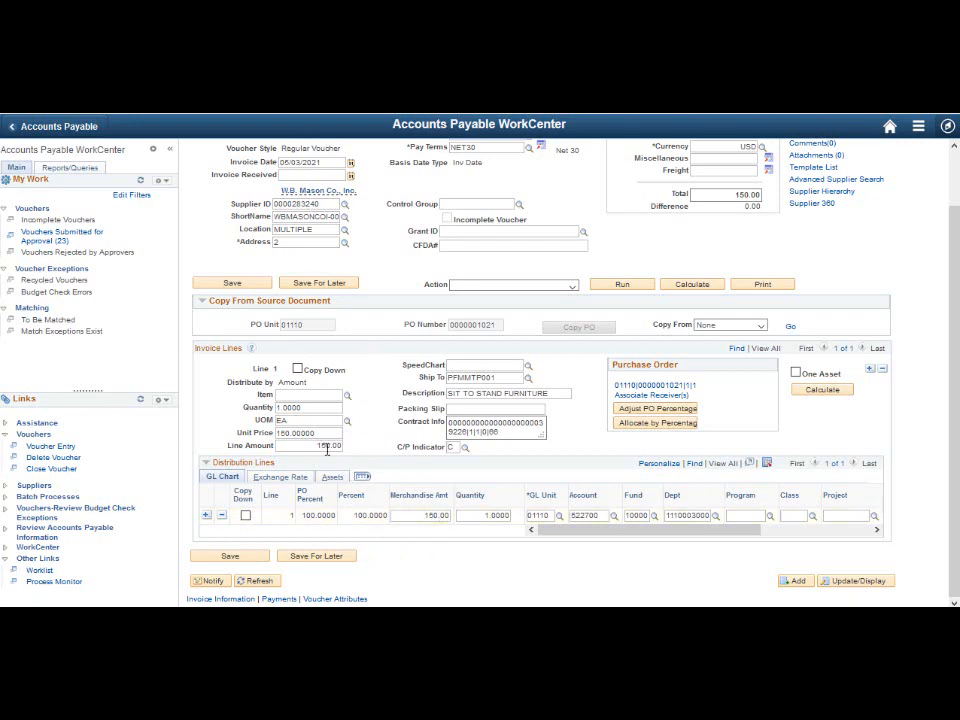
Review the voucher's header and line details and look up the supplier's available addresses
scroll(724, 256, "up", 2)
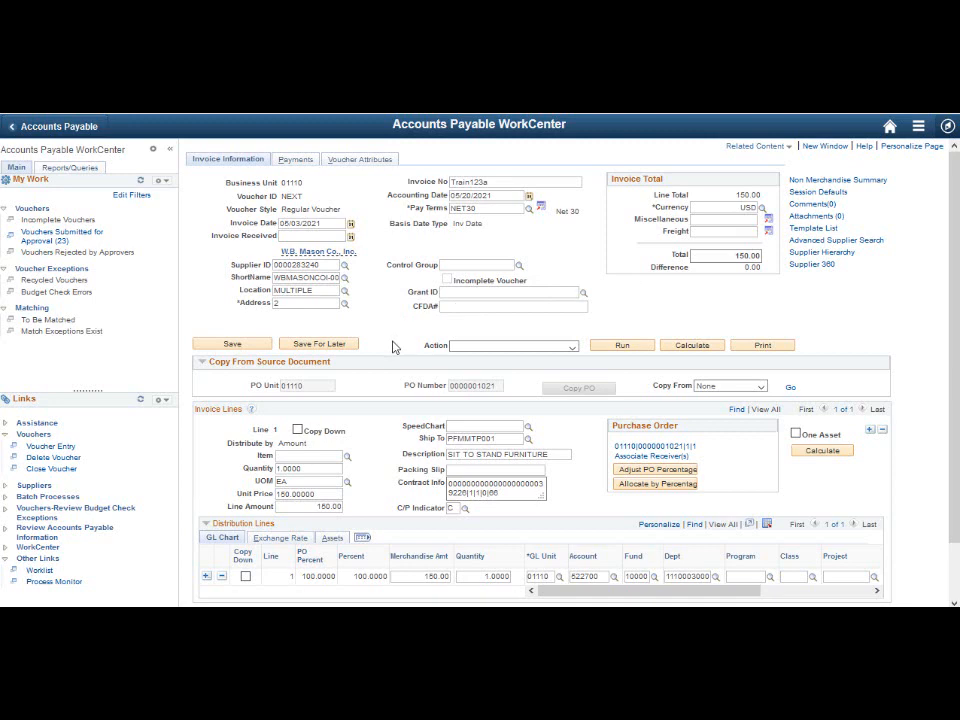
scroll(400, 380, "down", 1)
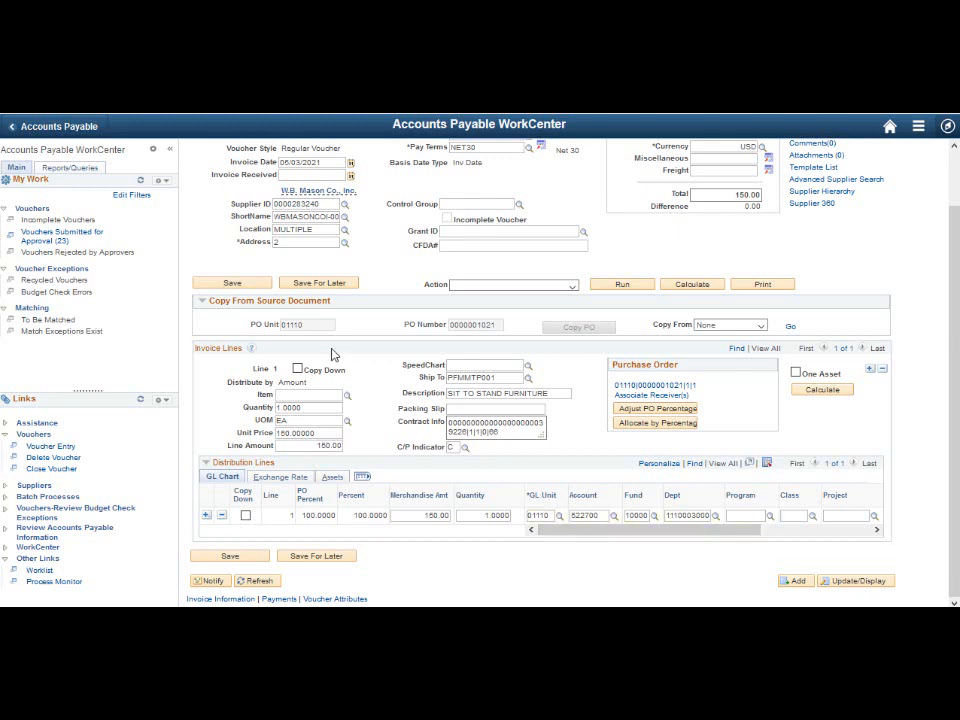
scroll(374, 348, "up", 2)
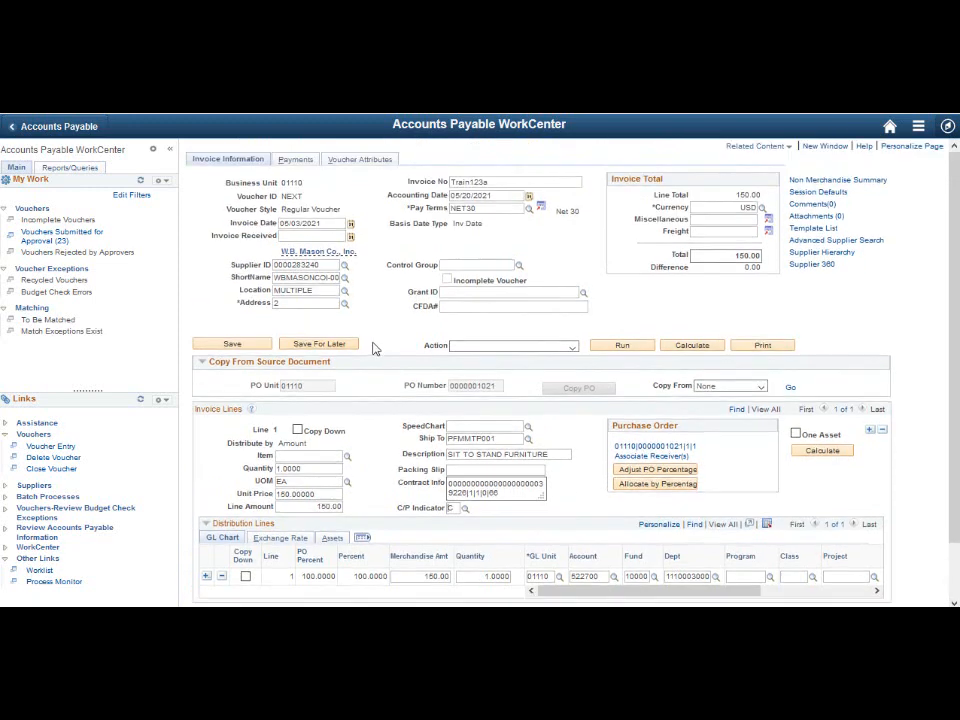
left_click(344, 305)
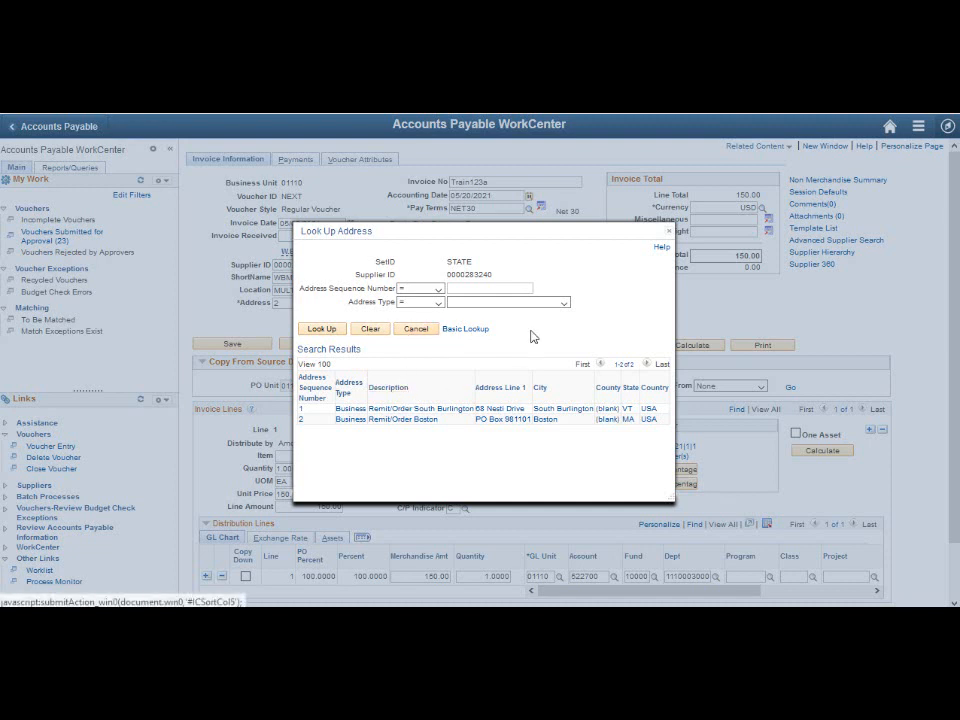
left_click(667, 237)
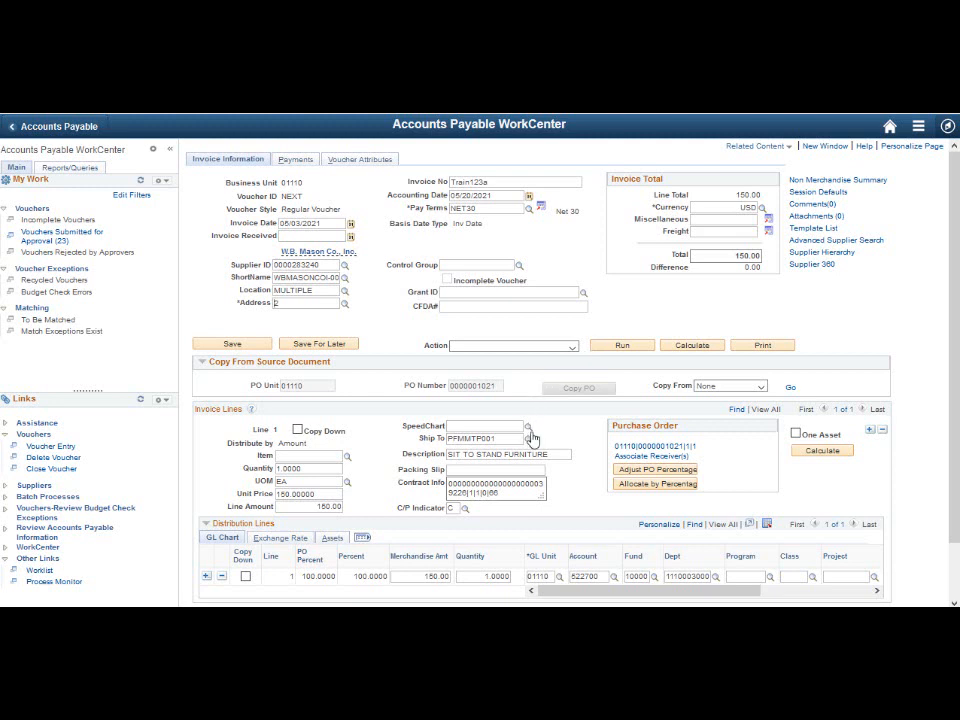
left_click(573, 347)
Check the handling and hold reason choices in the voucher's payment options, and save the voucher
left_click(295, 159)
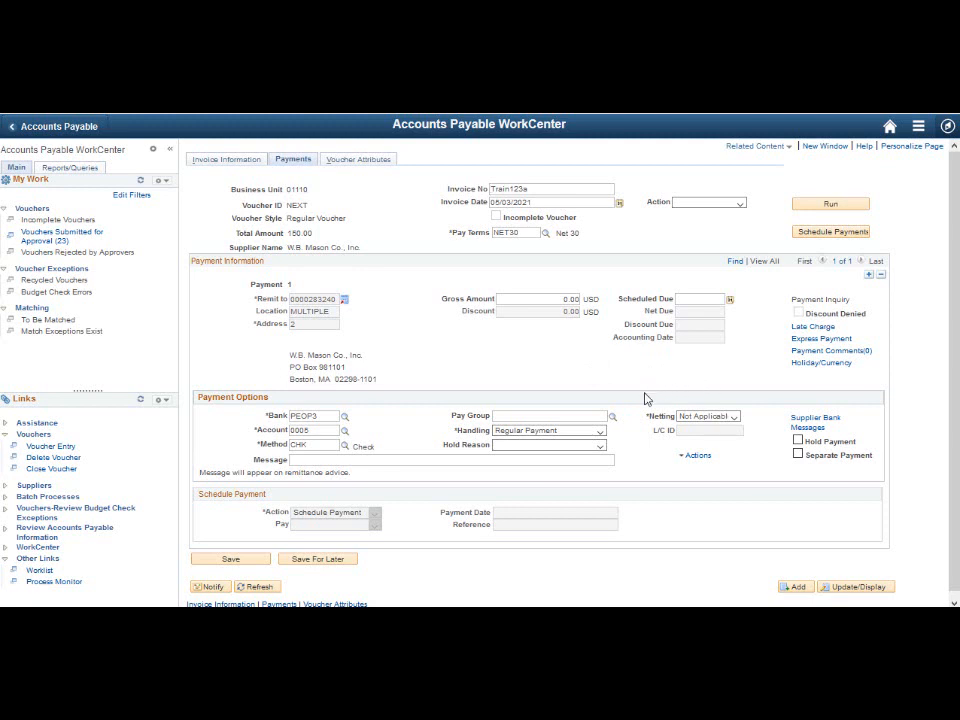
left_click(601, 432)
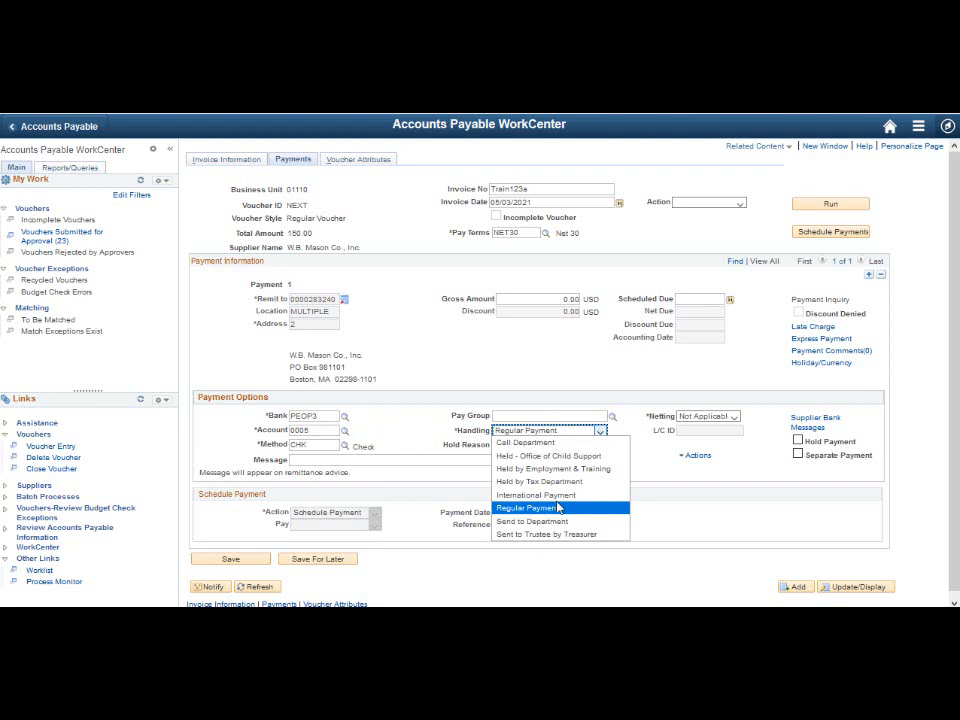
left_click(677, 512)
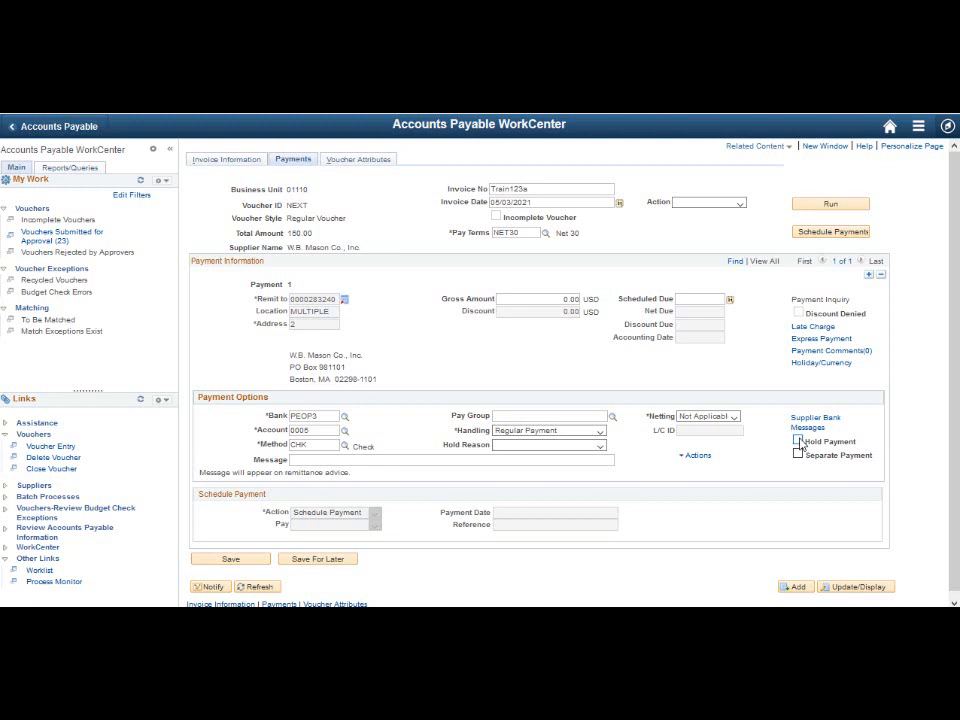
left_click(601, 448)
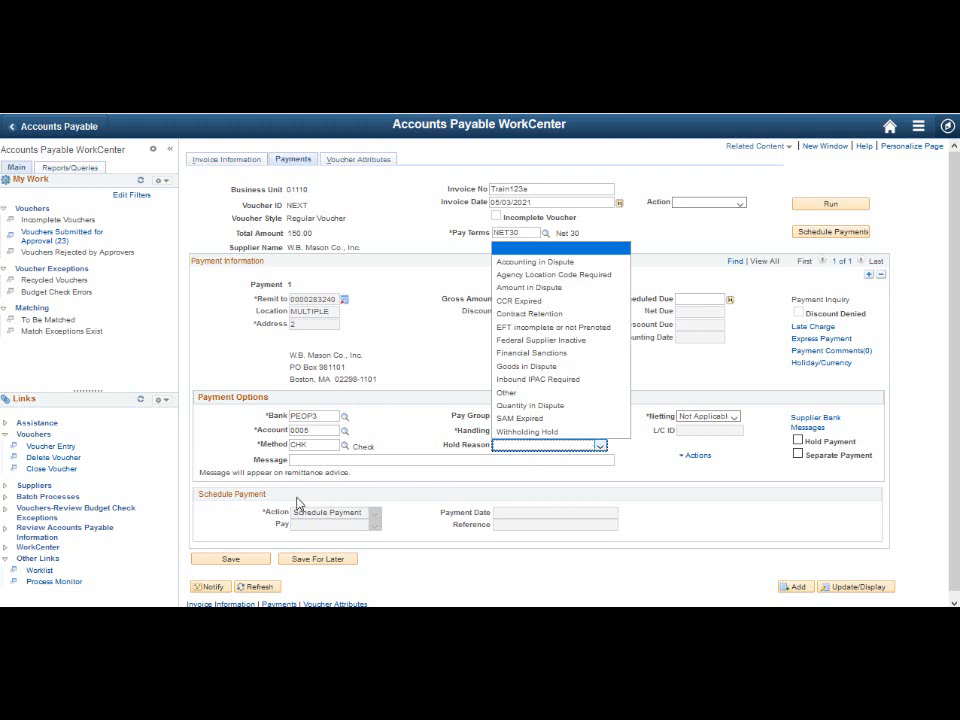
left_click(156, 542)
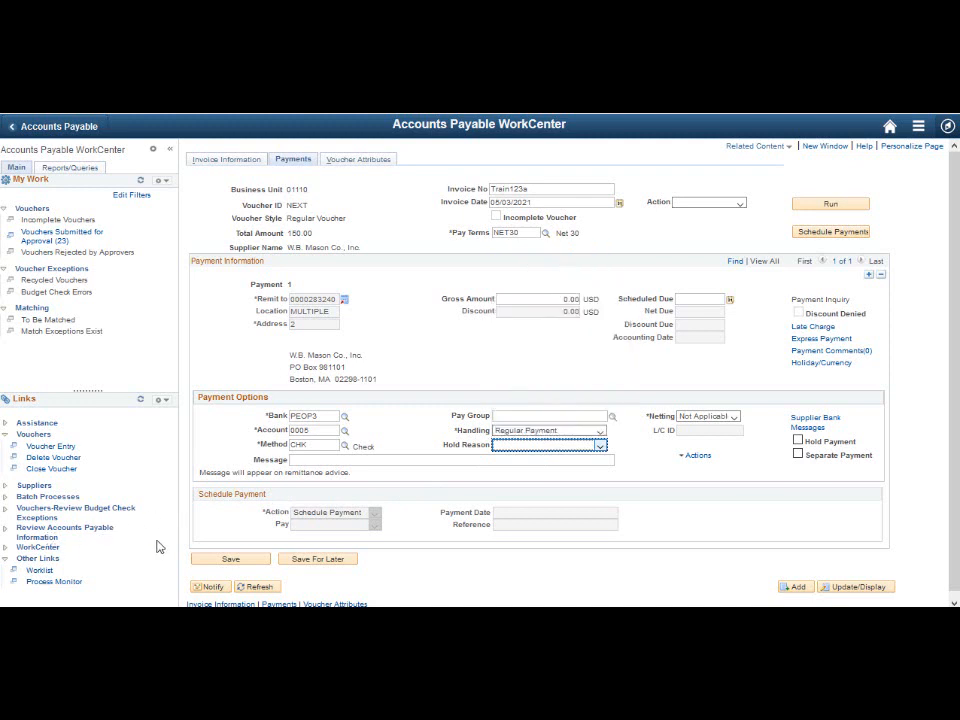
left_click(231, 560)
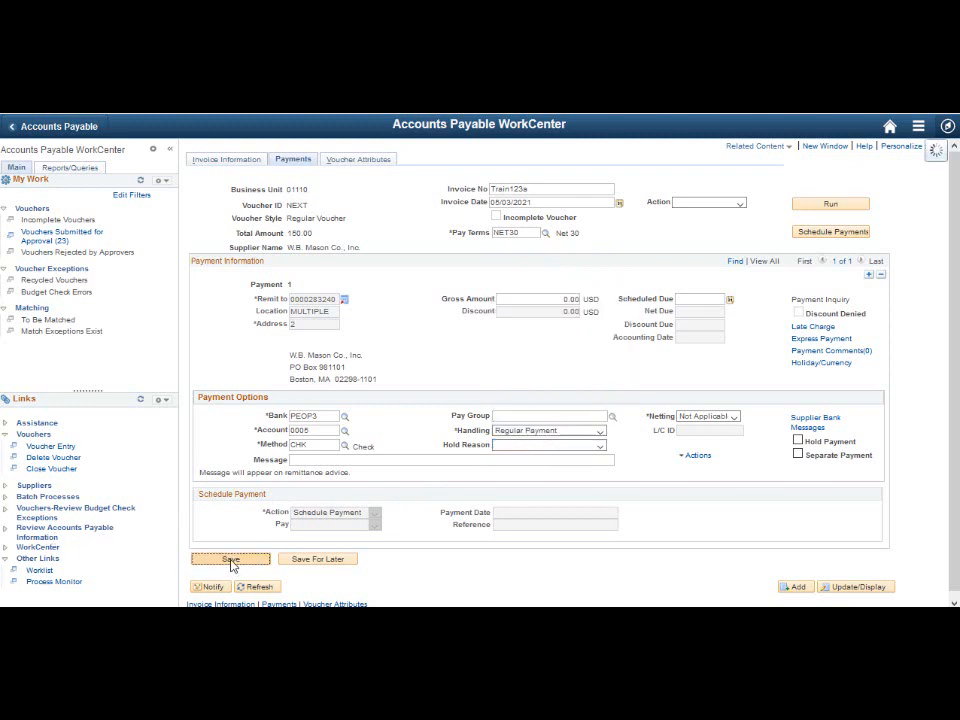